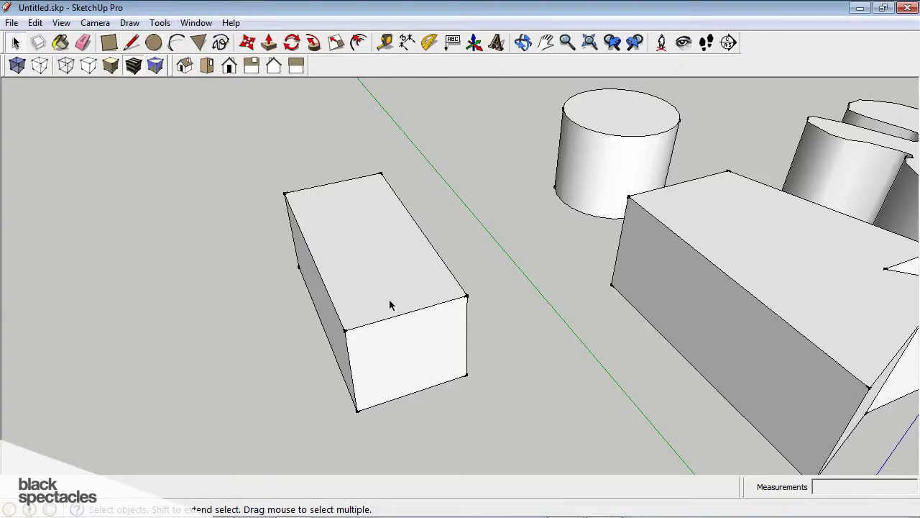
middle_drag(384, 287, 434, 308)
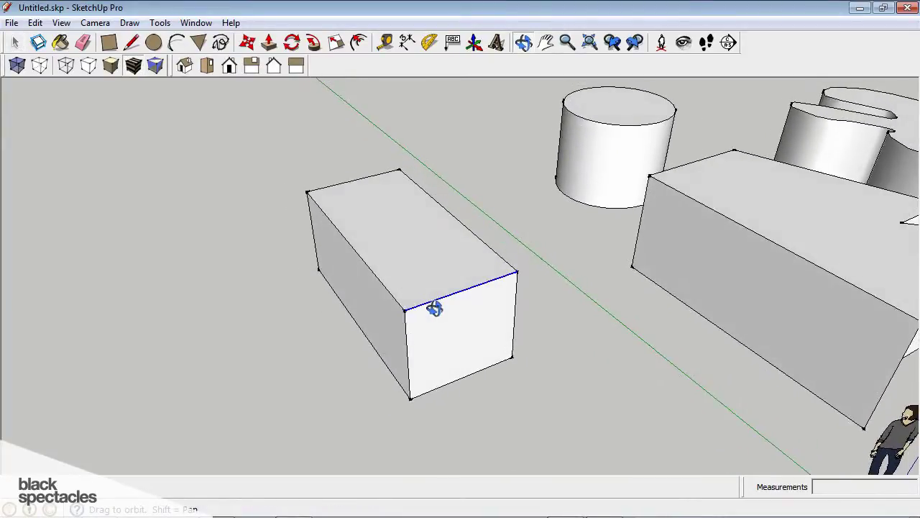
key(m)
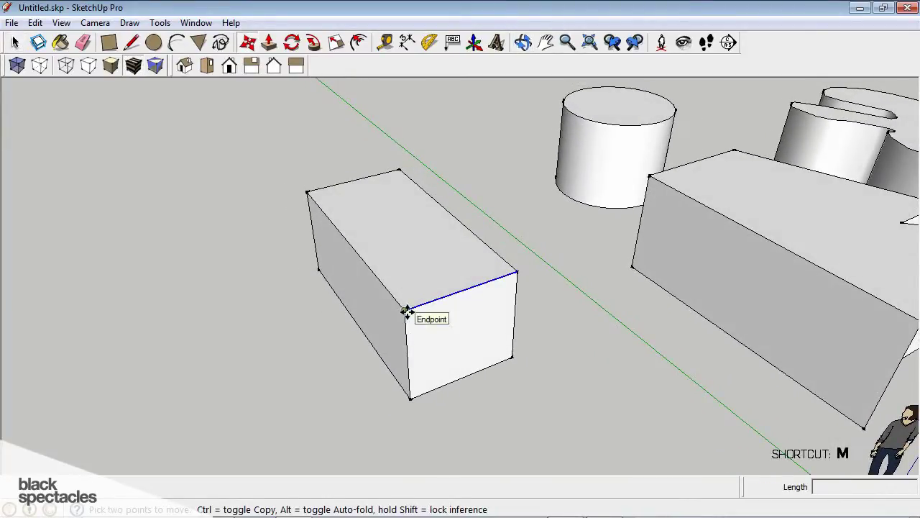
click(408, 310)
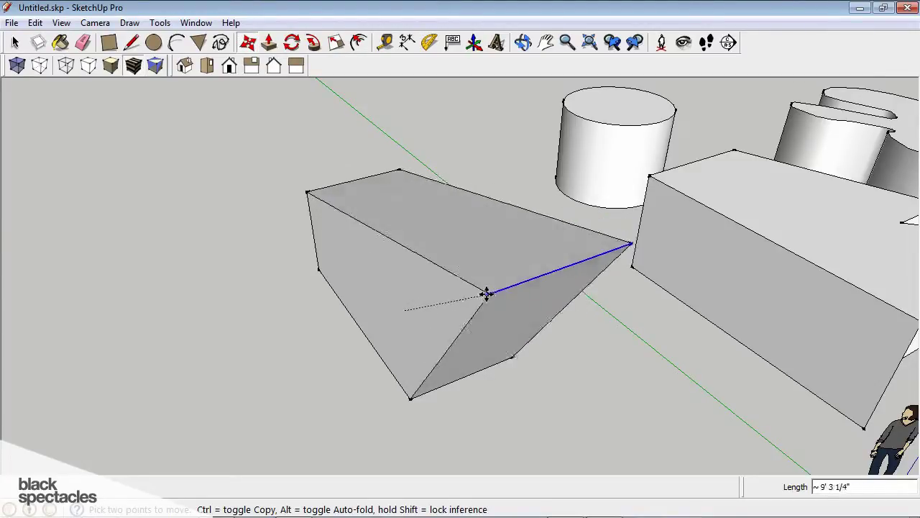
middle_drag(487, 292, 454, 319)
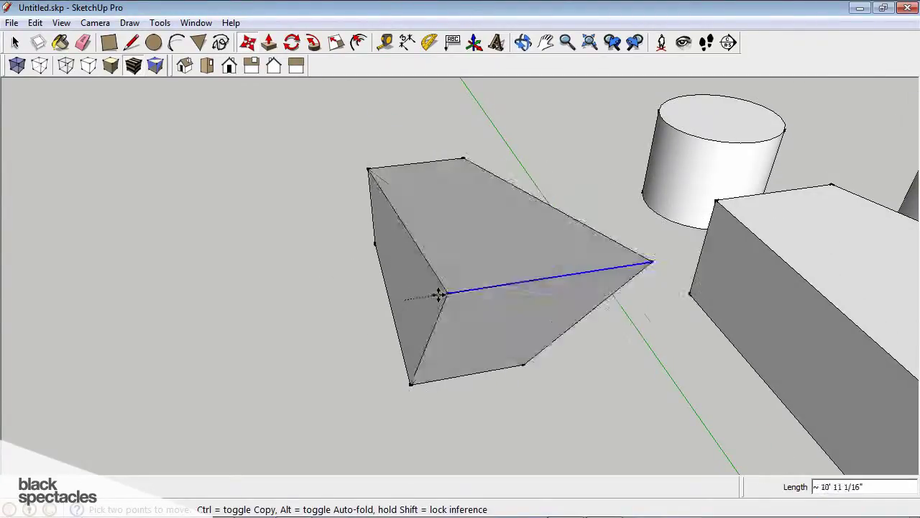
scroll(220, 313, down, 5)
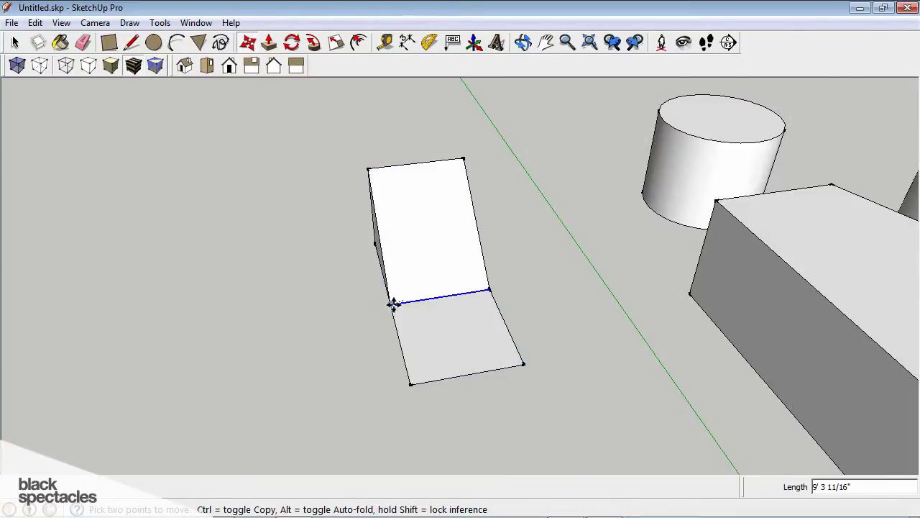
middle_drag(390, 304, 401, 341)
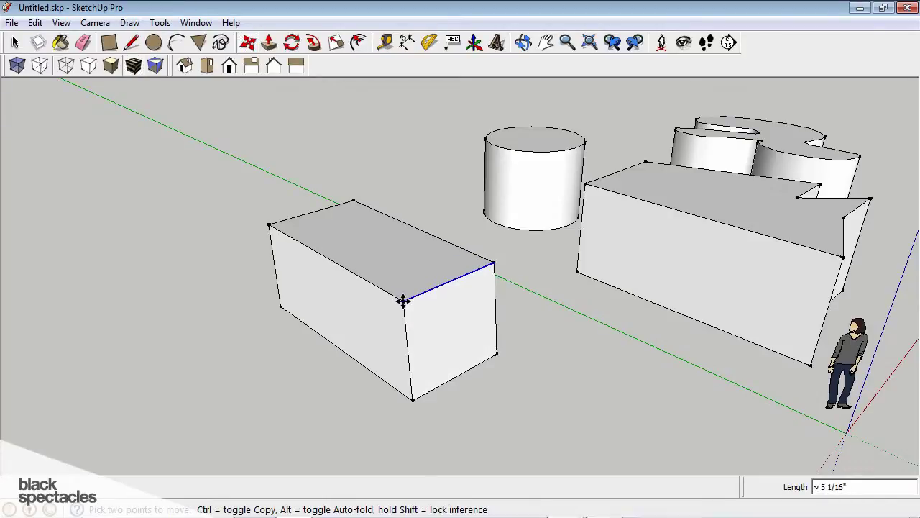
middle_drag(404, 300, 405, 327)
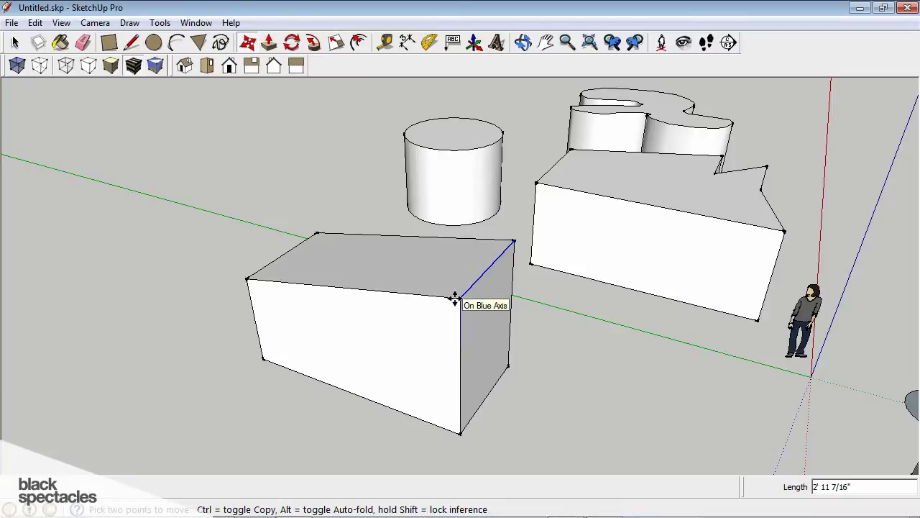
key(Escape)
key(space)
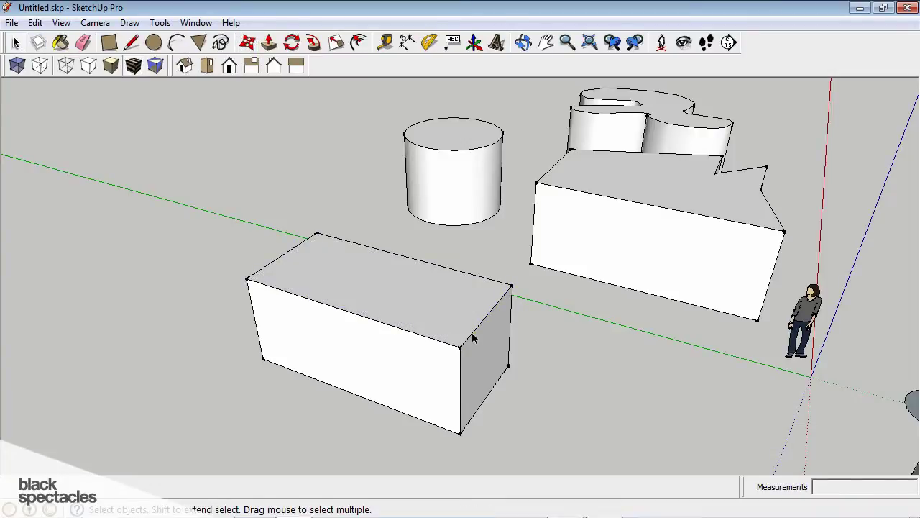
- Move the top edge at the near end of the box straight up about 2' 8 1/2" along the blue axis
key(m)
click(457, 349)
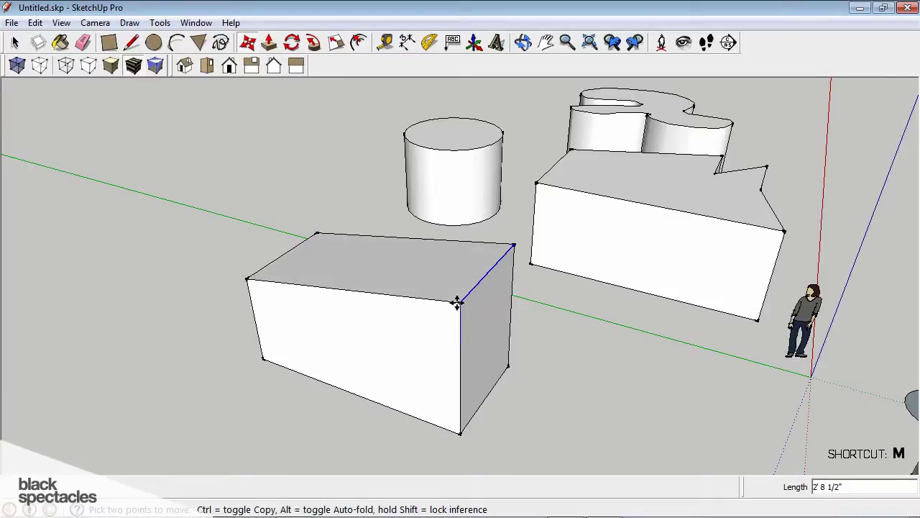
click(456, 303)
key(space)
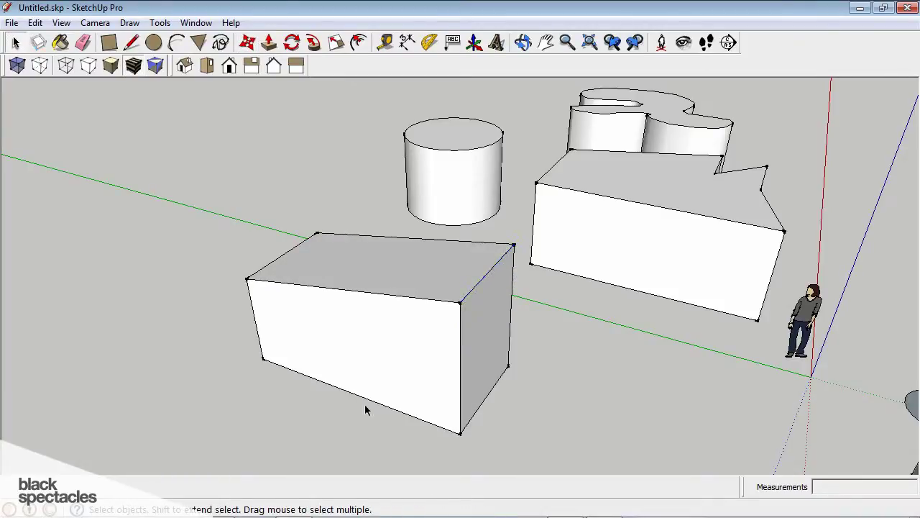
- Move one top corner of the box's raised end inward about 6' 10", folding the adjoining faces
middle_drag(365, 409, 338, 408)
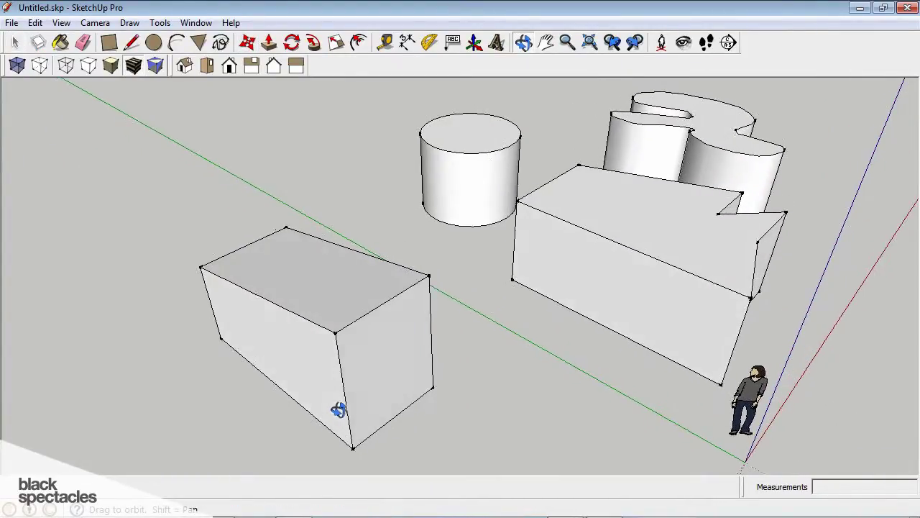
key(m)
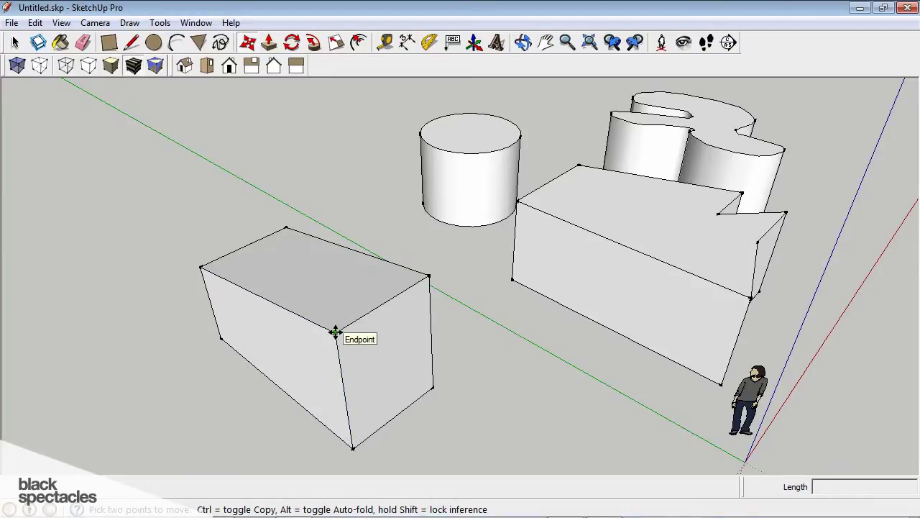
middle_drag(335, 331, 383, 314)
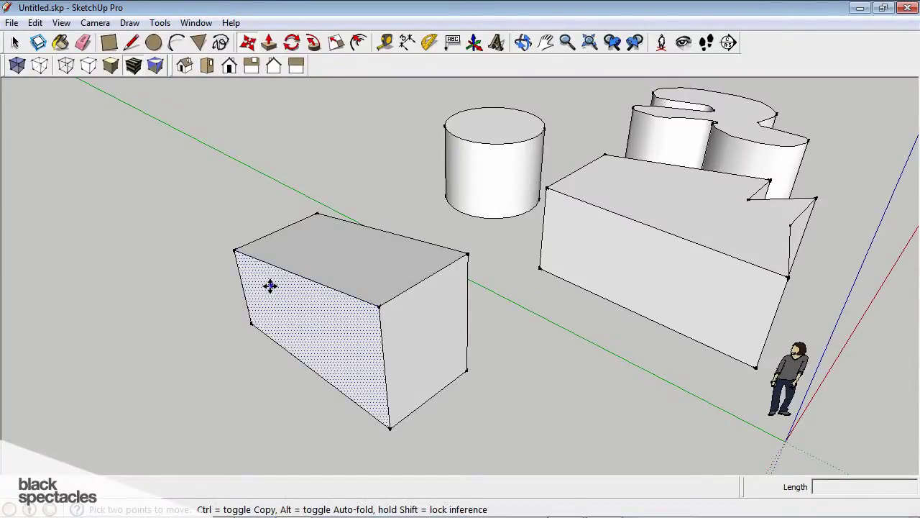
middle_drag(355, 281, 144, 333)
shift+middle_drag(520, 261, 422, 317)
click(539, 330)
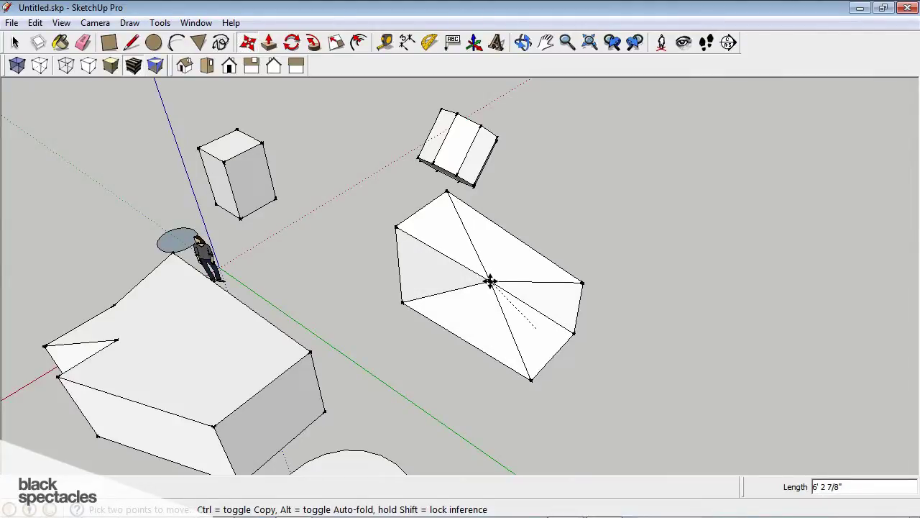
middle_drag(490, 281, 601, 258)
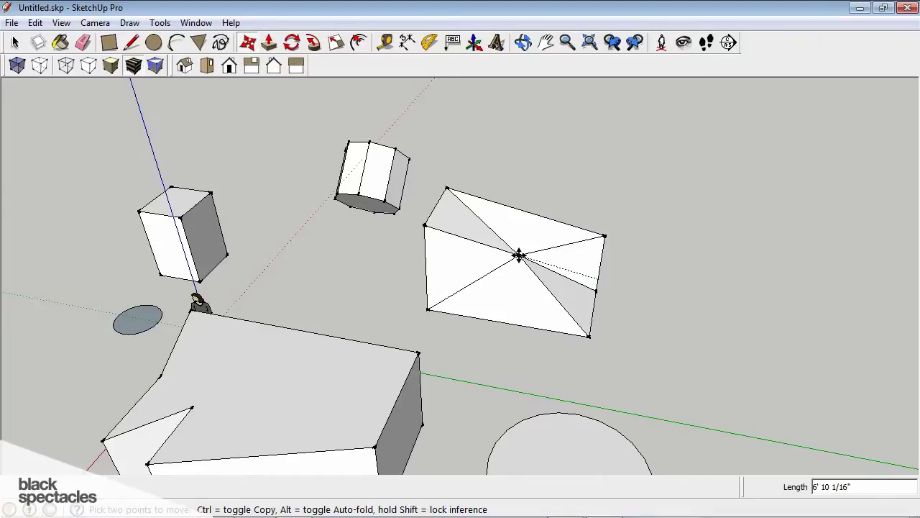
click(520, 256)
- Erase the two edges that join one top corner of the box to the folded vertex and to the neighbouring corner
mouse_move(520, 257)
middle_down()
mouse_move(519, 332)
mouse_move(838, 259)
mouse_move(545, 311)
mouse_move(390, 308)
mouse_move(496, 339)
mouse_move(651, 342)
middle_up()
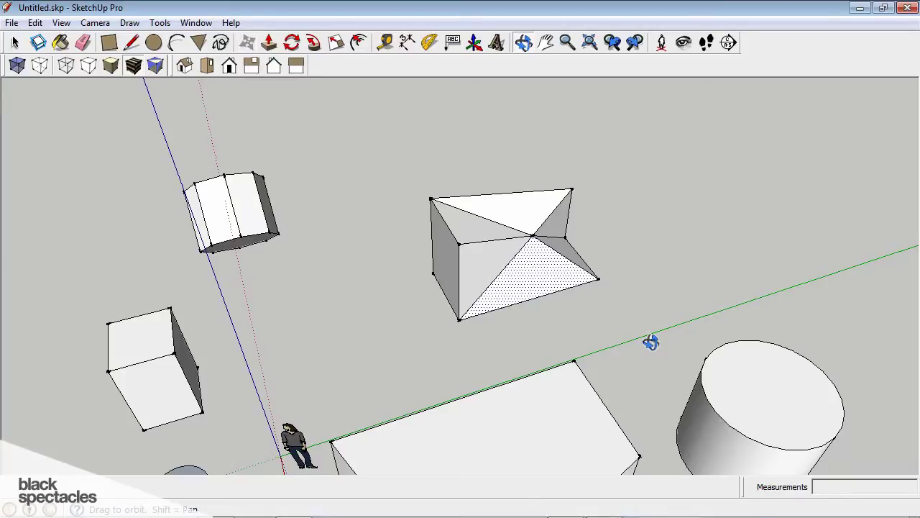
key(space)
click(503, 332)
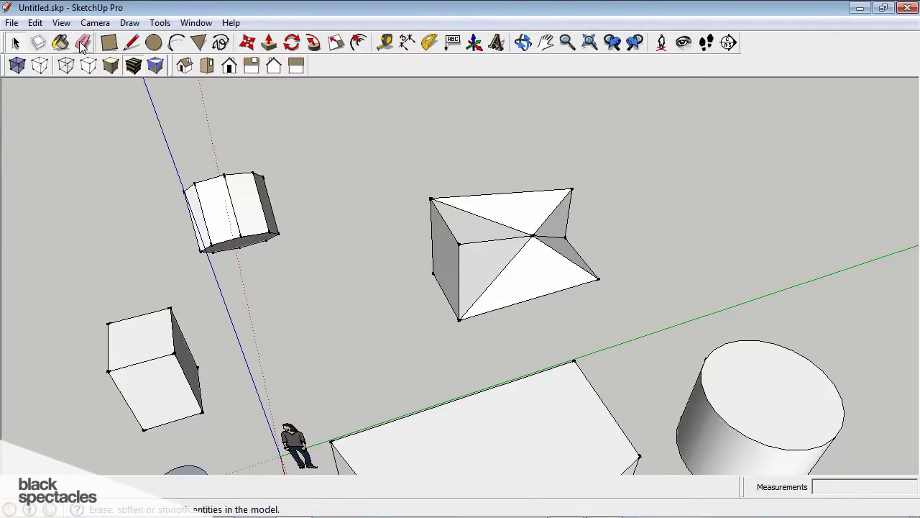
click(80, 43)
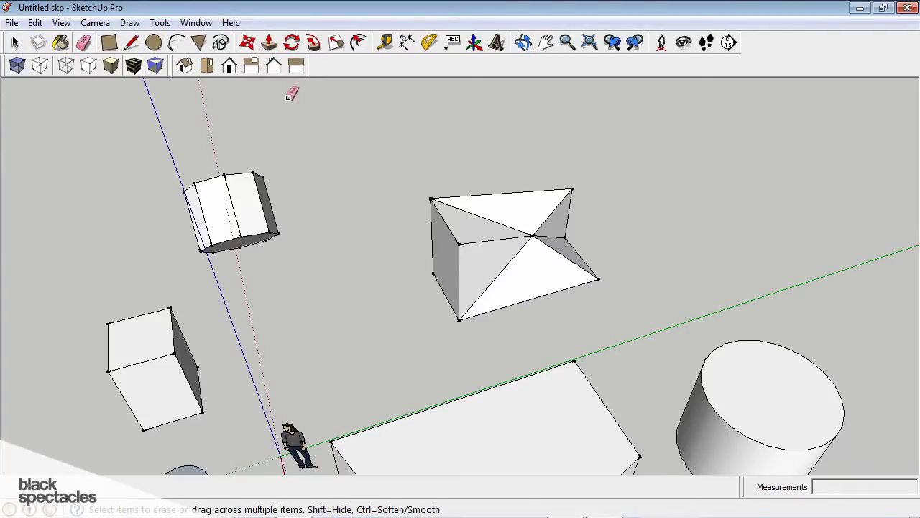
ctrl+click(483, 240)
middle_drag(574, 239, 652, 384)
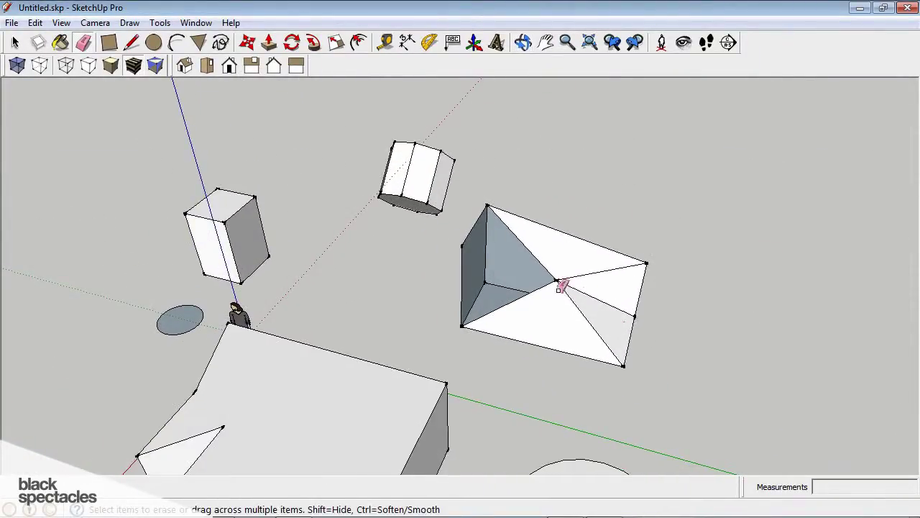
key(space)
- Draw a line from the top of the loose vertical edge to the folded vertex to rebuild the side face
middle_drag(497, 248, 766, 300)
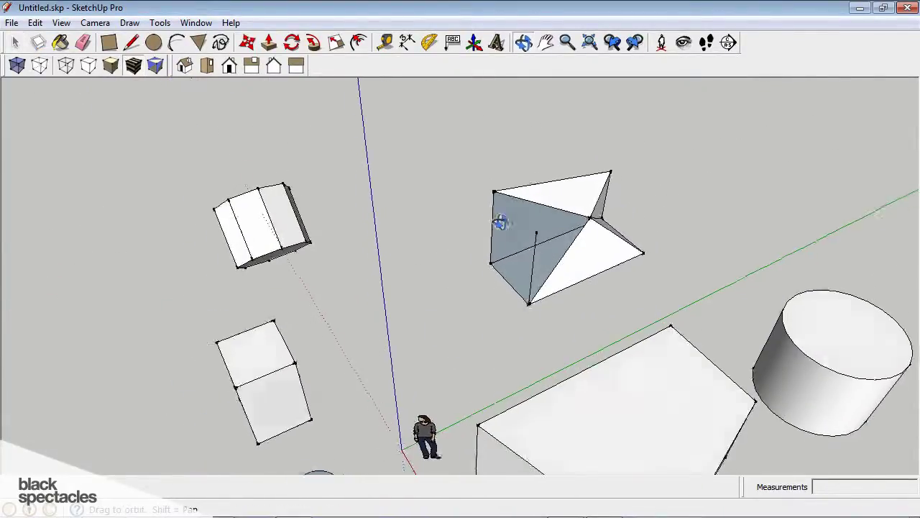
middle_drag(497, 212, 796, 165)
scroll(459, 247, up, 3)
mouse_move(459, 246)
middle_down()
mouse_move(450, 199)
mouse_move(417, 257)
mouse_move(318, 285)
mouse_move(507, 273)
mouse_move(454, 276)
mouse_move(475, 290)
mouse_move(453, 263)
middle_up()
scroll(446, 271, down, 4)
key(l)
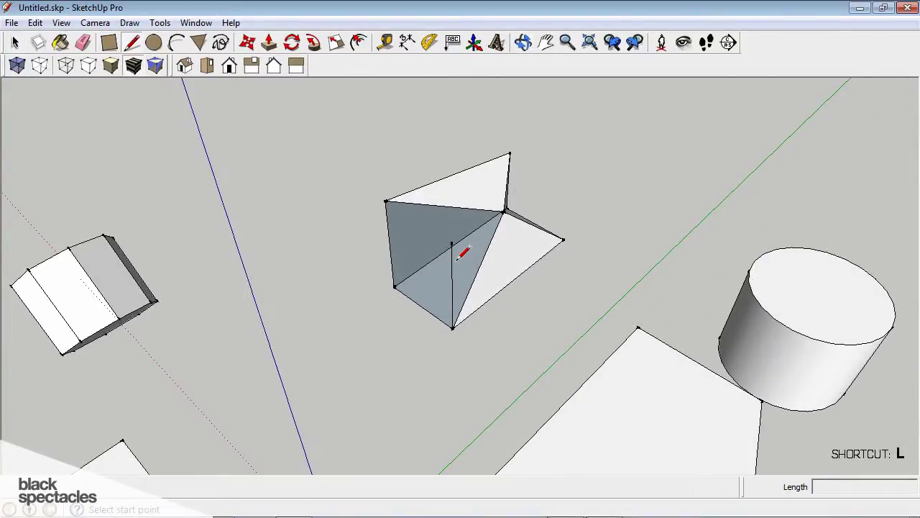
click(451, 242)
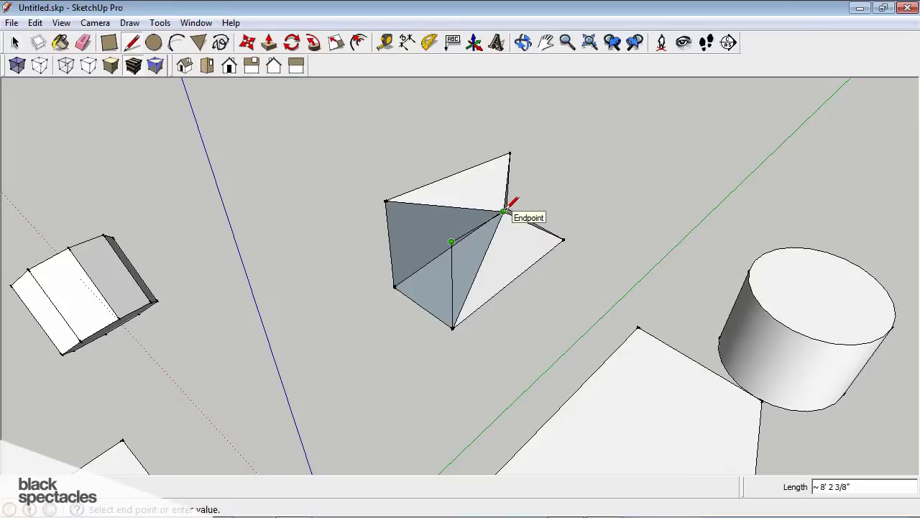
click(503, 211)
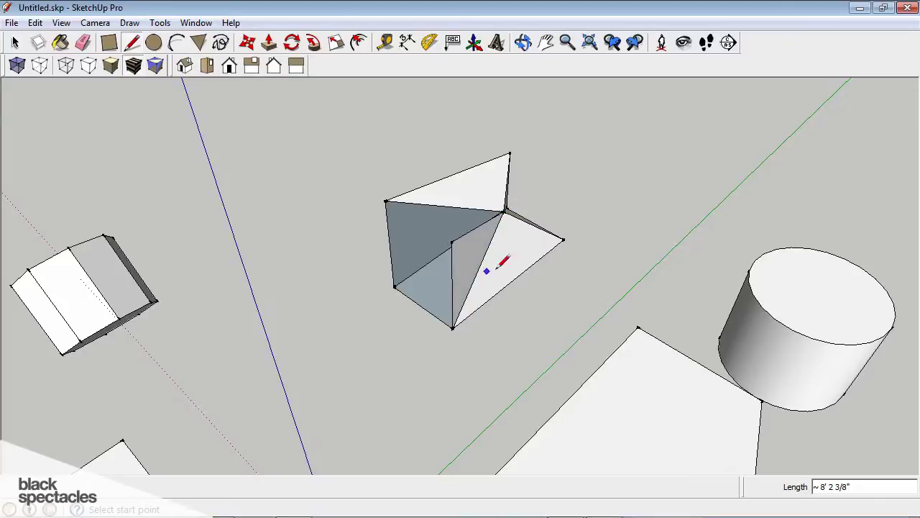
- Draw a line between the two top corners at the box's open end to rebuild its end and top faces
mouse_move(495, 267)
middle_down()
mouse_move(455, 254)
mouse_move(618, 273)
mouse_move(702, 252)
mouse_move(557, 270)
mouse_move(728, 232)
mouse_move(657, 259)
mouse_move(383, 308)
mouse_move(332, 295)
mouse_move(360, 341)
mouse_move(349, 319)
mouse_move(364, 318)
middle_up()
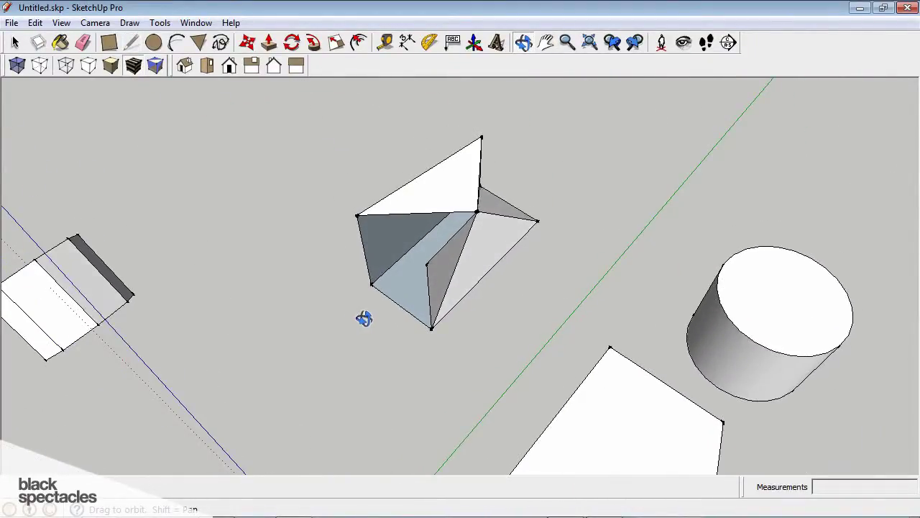
key(l)
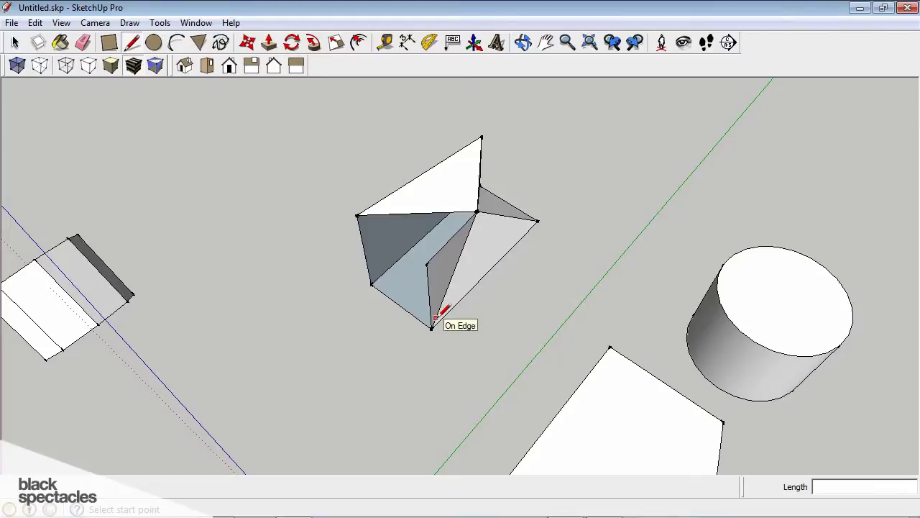
mouse_move(464, 325)
middle_down()
mouse_move(455, 369)
mouse_move(471, 357)
middle_up()
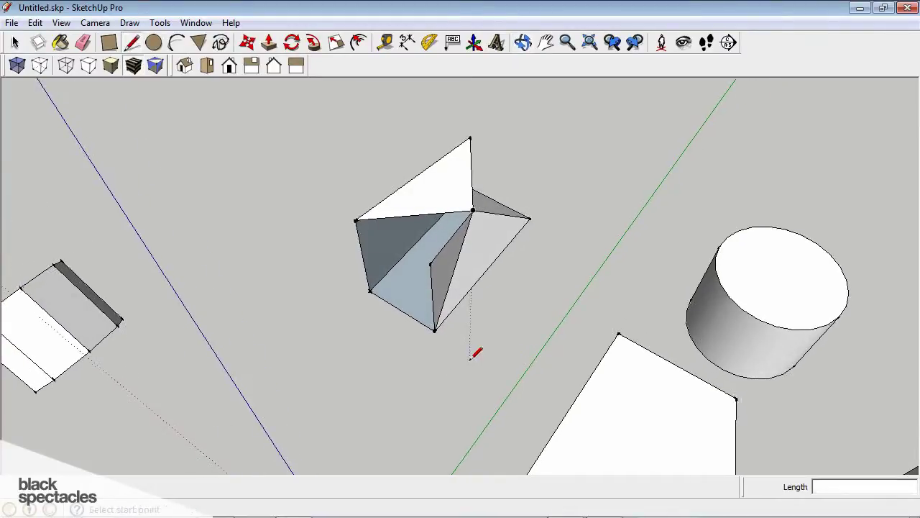
click(430, 263)
click(356, 221)
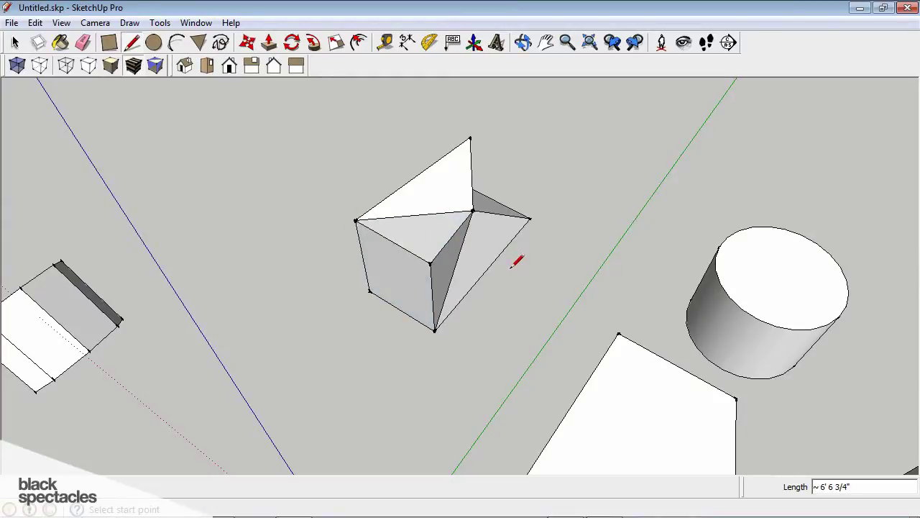
middle_drag(513, 265, 477, 255)
key(m)
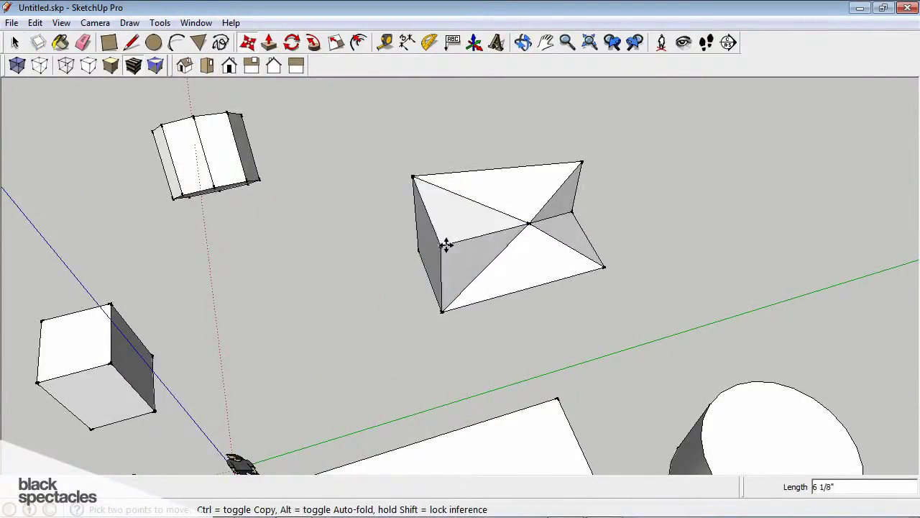
middle_drag(446, 242, 546, 208)
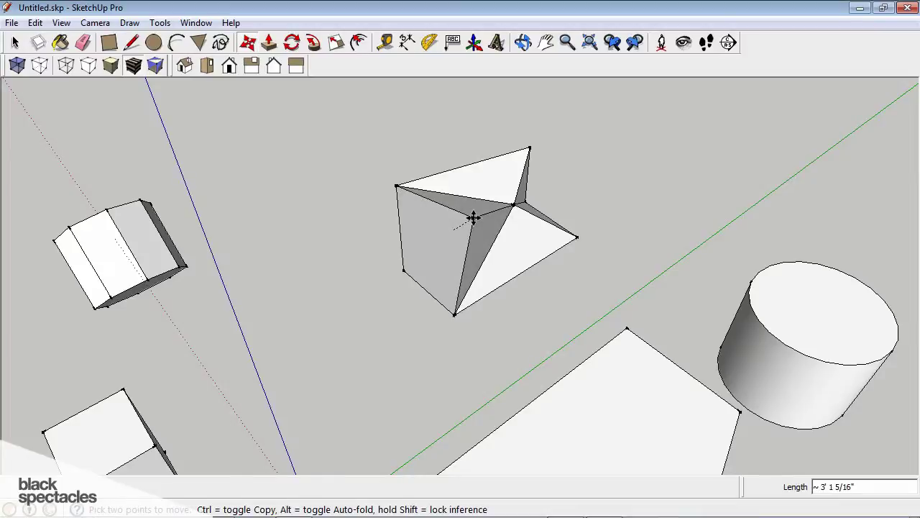
key(Escape)
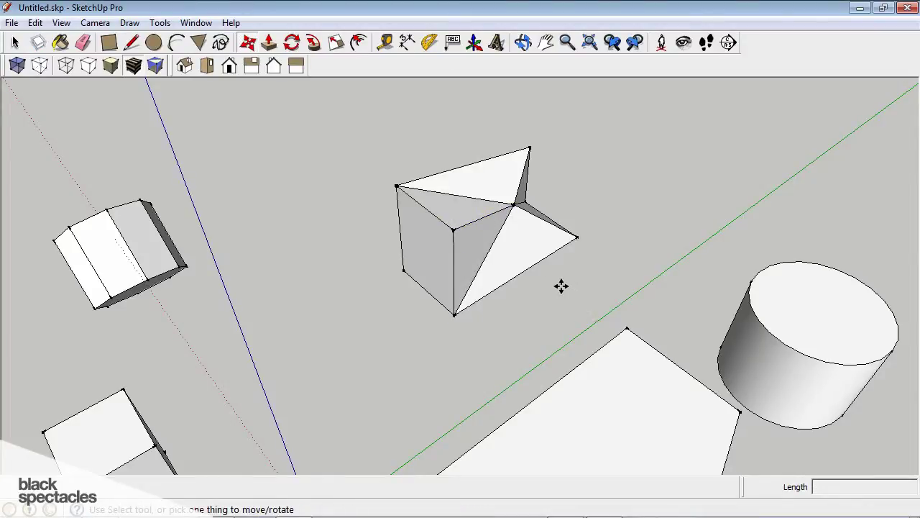
key(space)
- Soften and smooth the fold edge running from the box's top corner to the folded vertex with the Eraser
middle_drag(605, 276, 457, 288)
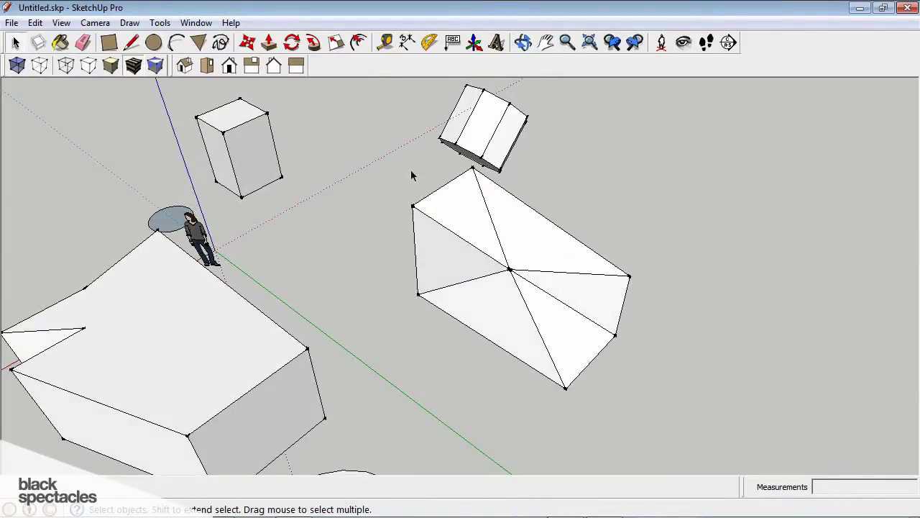
middle_drag(412, 174, 372, 179)
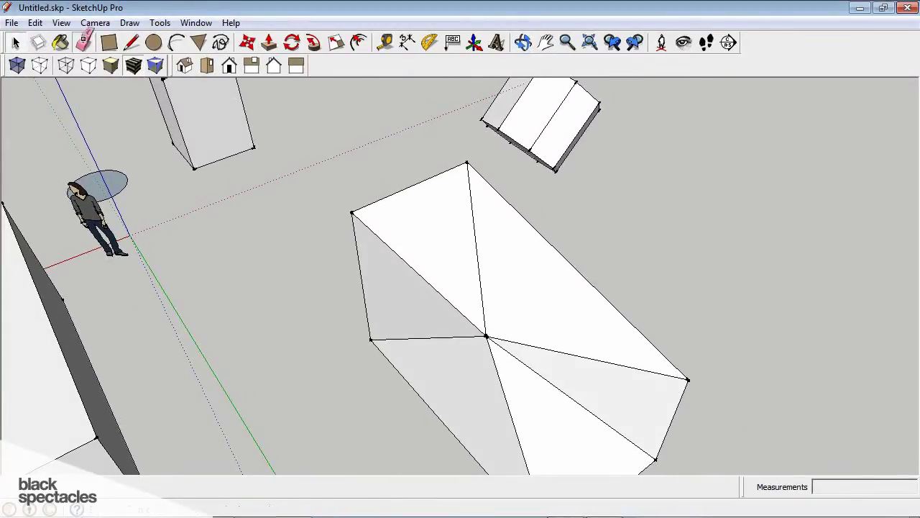
click(84, 43)
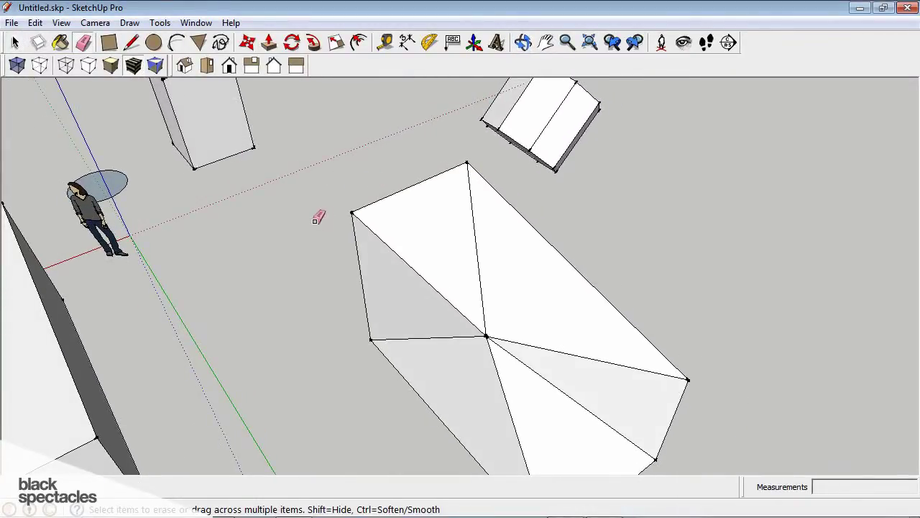
click(402, 279)
mouse_move(433, 277)
middle_down()
mouse_move(384, 242)
mouse_move(364, 189)
mouse_move(405, 140)
mouse_move(462, 117)
mouse_move(404, 121)
mouse_move(304, 180)
mouse_move(255, 237)
mouse_move(304, 306)
mouse_move(423, 323)
mouse_move(552, 182)
mouse_move(436, 228)
mouse_move(421, 281)
mouse_move(381, 289)
mouse_move(386, 267)
middle_up()
key(e)
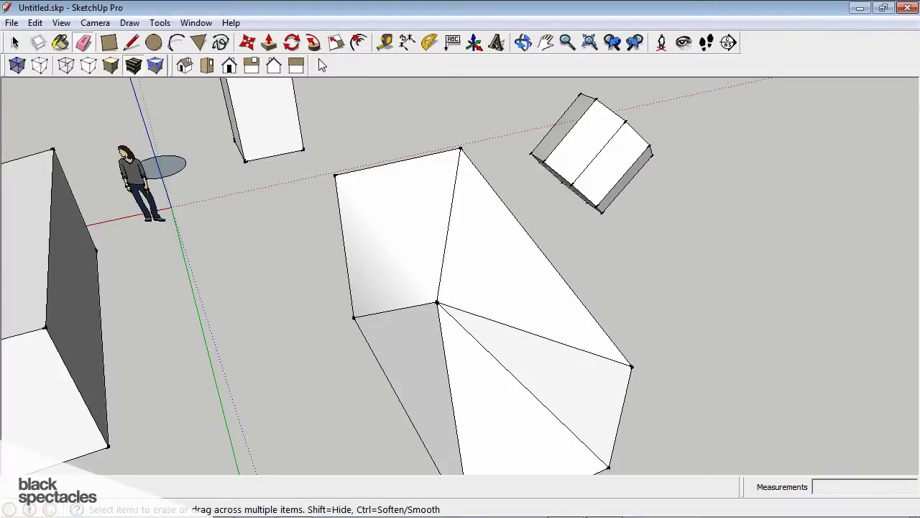
- Show hidden geometry and look over the softened edges on the folded box, the cylinder and the curved solid
click(65, 23)
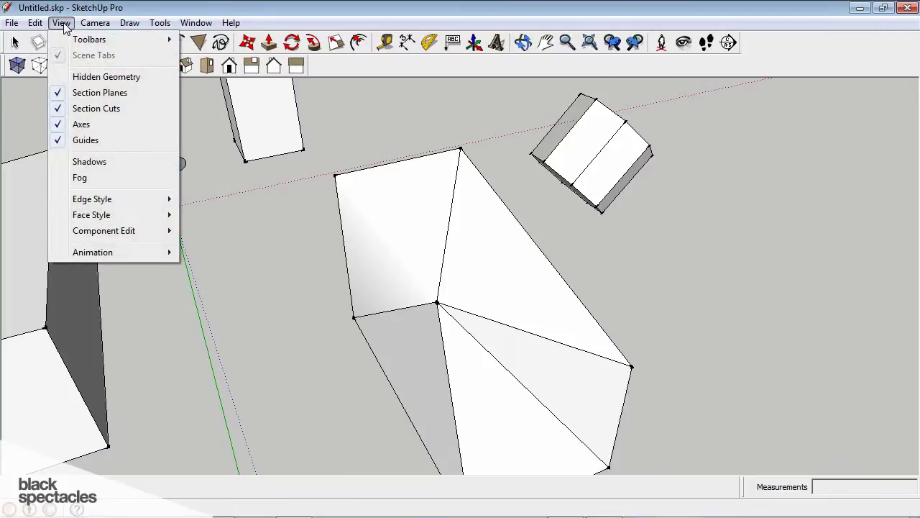
click(99, 77)
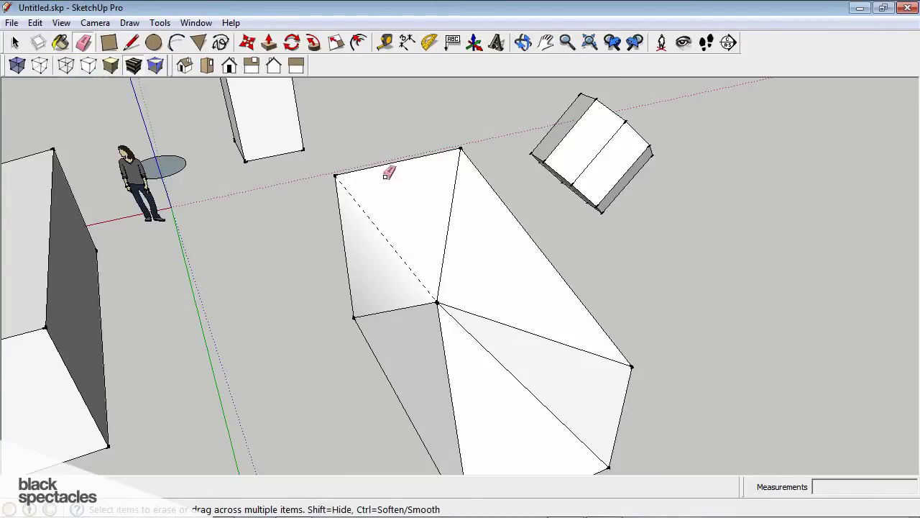
mouse_move(396, 188)
middle_down()
mouse_move(314, 148)
mouse_move(319, 135)
mouse_move(434, 136)
mouse_move(397, 224)
middle_up()
key(e)
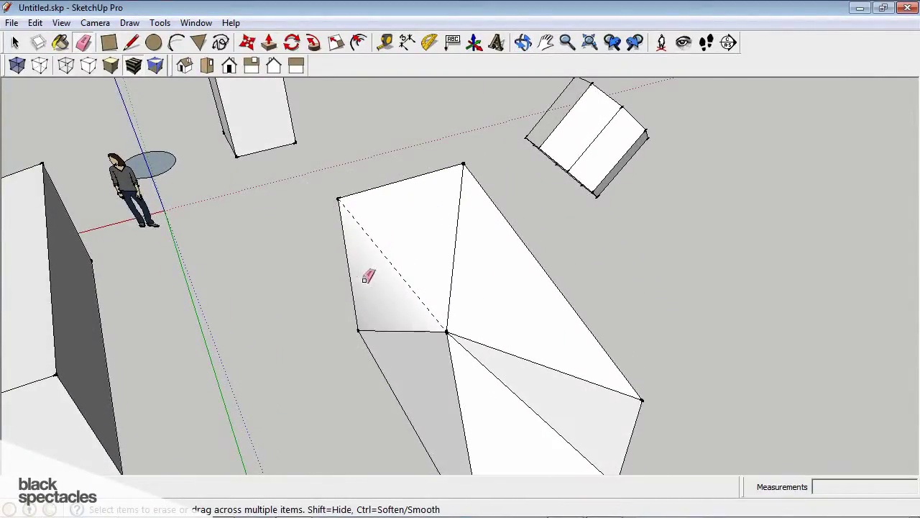
mouse_move(444, 243)
middle_down()
mouse_move(345, 199)
mouse_move(352, 249)
mouse_move(415, 185)
middle_up()
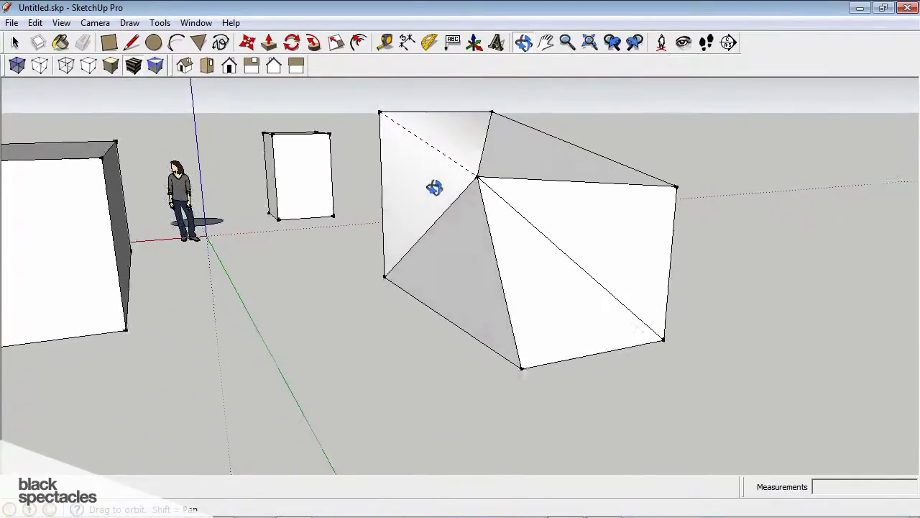
drag(434, 187, 423, 177)
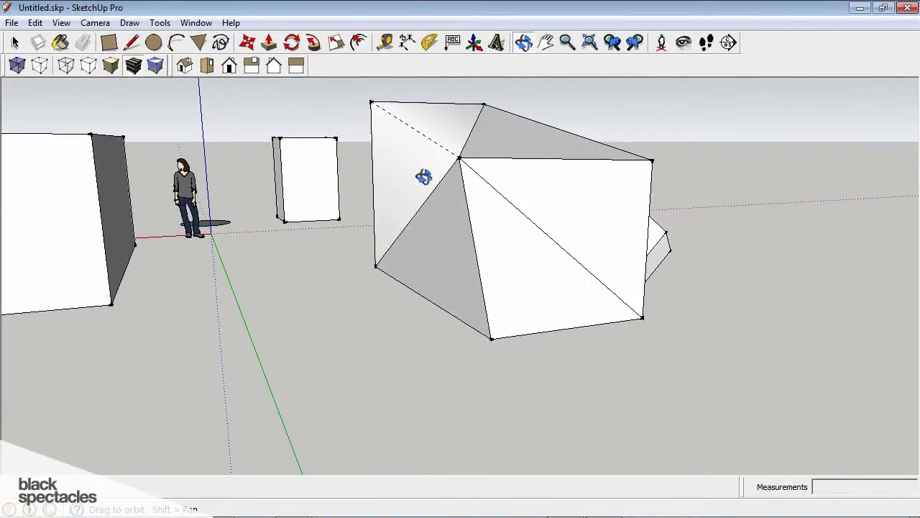
key(e)
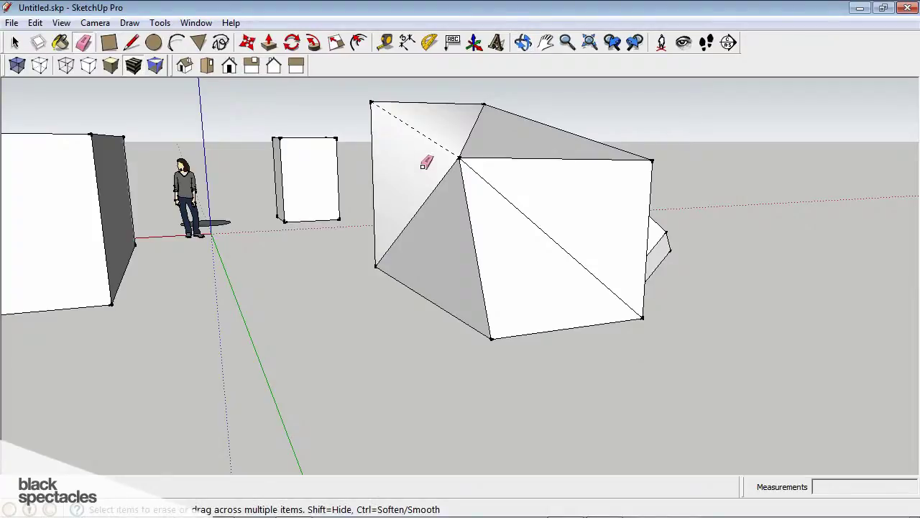
mouse_move(421, 165)
middle_down()
mouse_move(405, 197)
mouse_move(409, 189)
middle_up()
scroll(424, 191, down, 5)
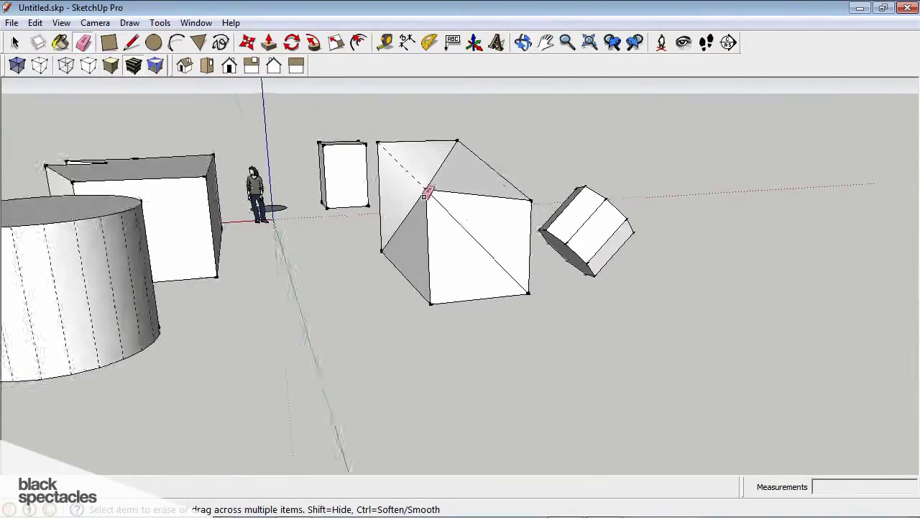
middle_drag(337, 248, 424, 302)
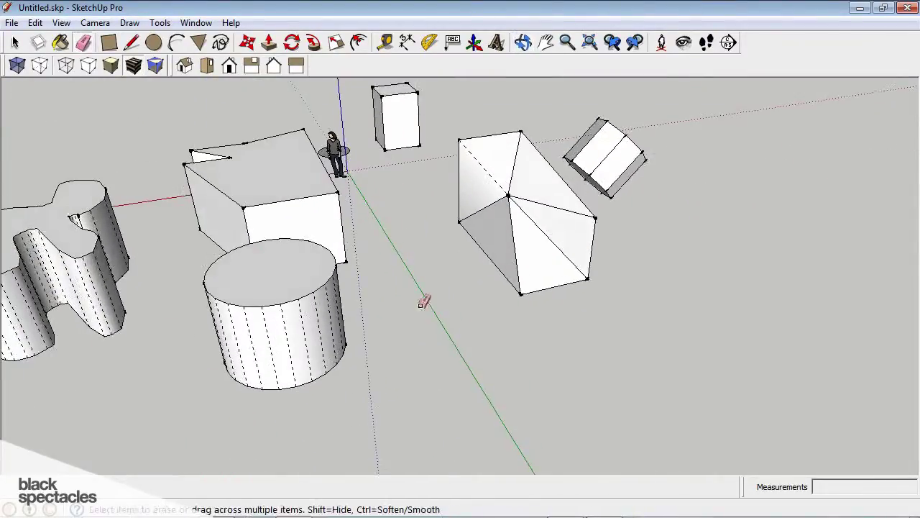
- Turn off the display of hidden geometry and view the folded box's smoothed faces
key(space)
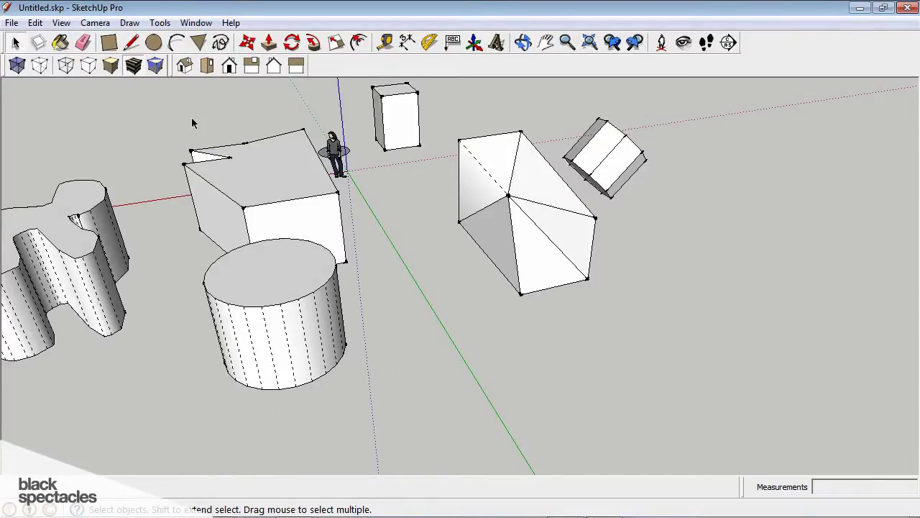
click(61, 22)
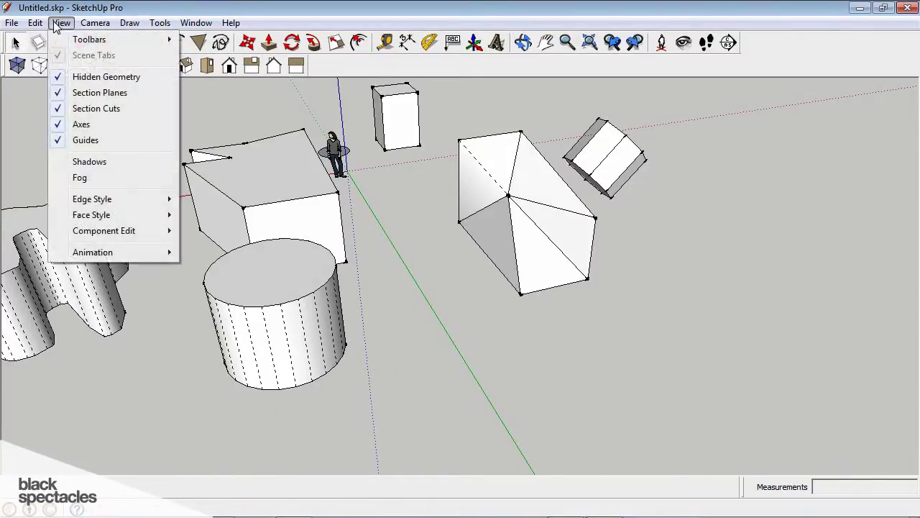
click(93, 77)
middle_drag(401, 302, 335, 271)
scroll(335, 270, up, 5)
middle_drag(544, 181, 497, 199)
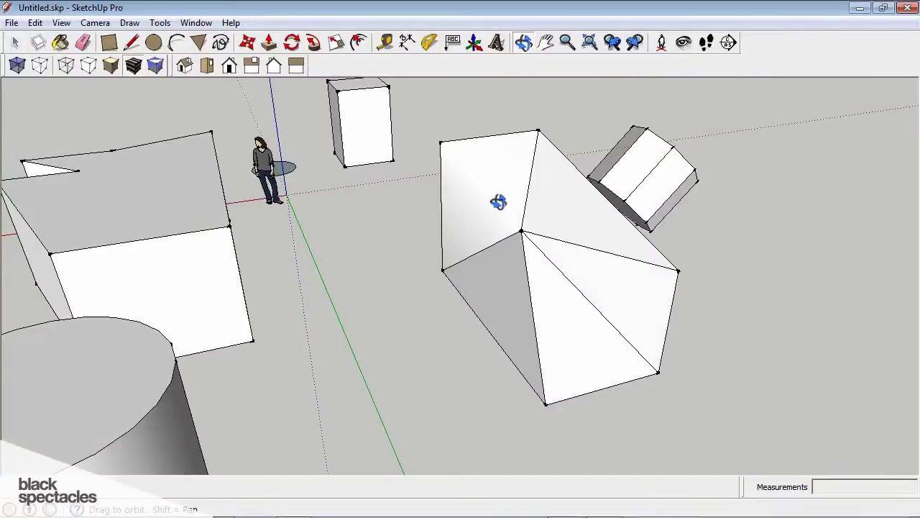
- Show hidden geometry and unsoften the dashed fold edge from the box's top corner to the folded vertex with the Eraser
click(61, 22)
click(94, 77)
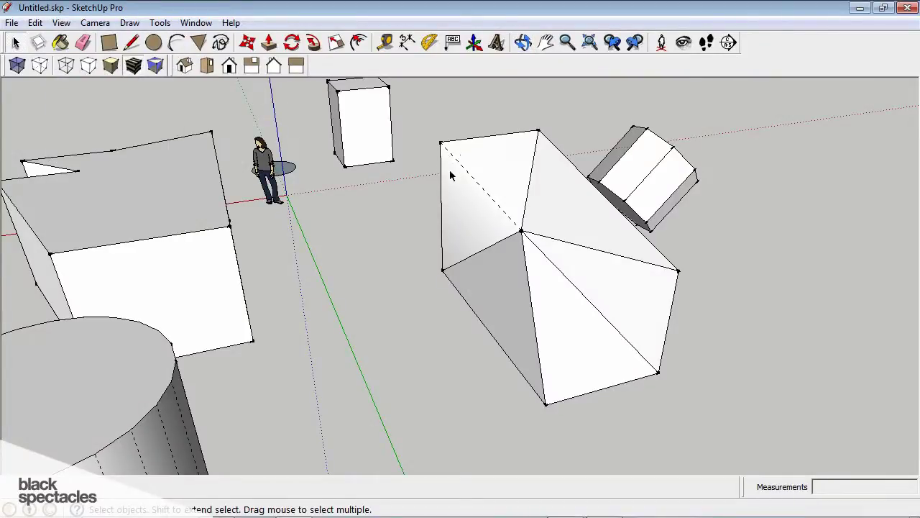
click(83, 43)
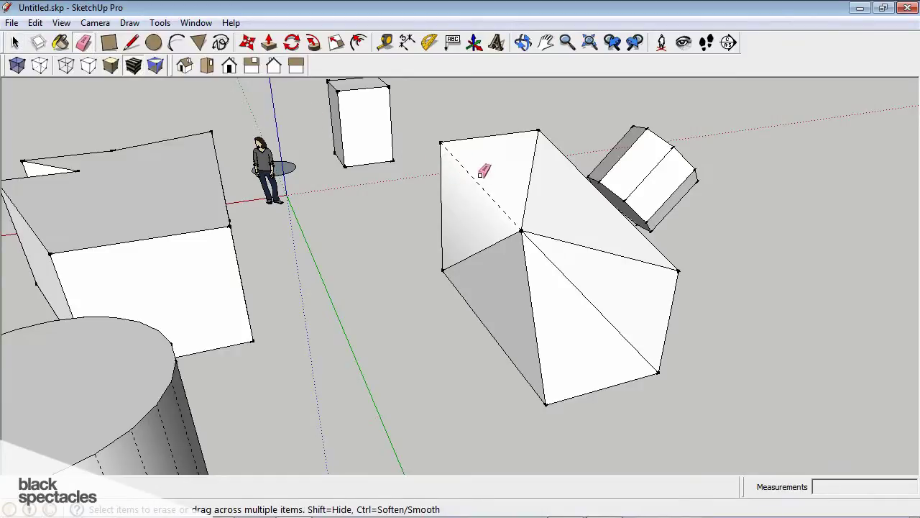
drag(476, 180, 515, 179)
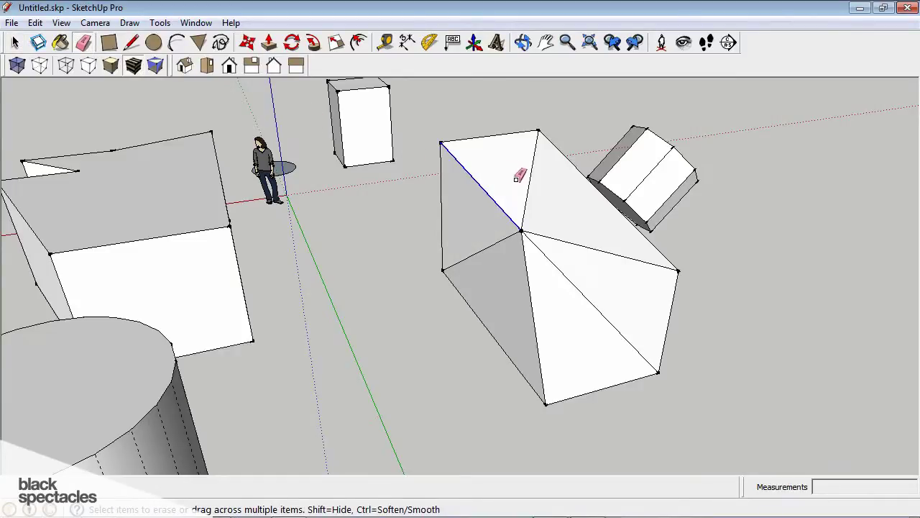
key(space)
mouse_move(497, 107)
middle_down()
mouse_move(489, 195)
mouse_move(435, 160)
mouse_move(536, 169)
middle_up()
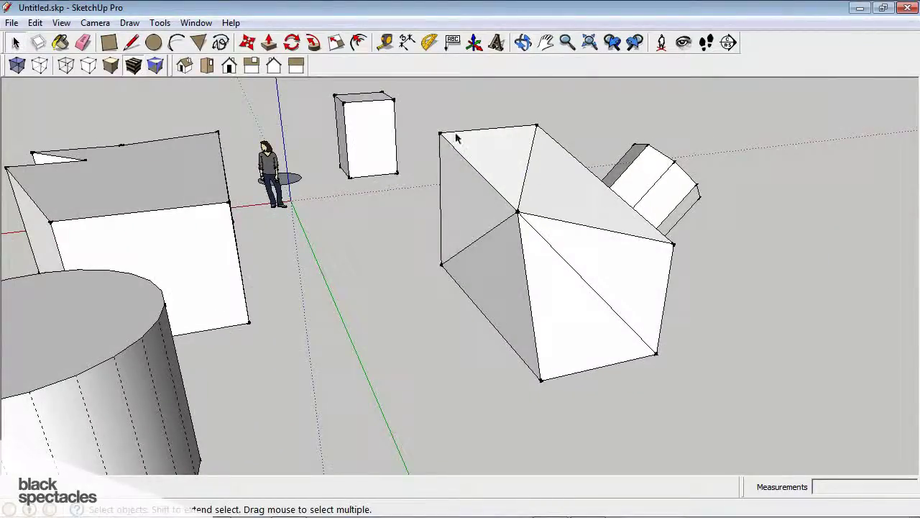